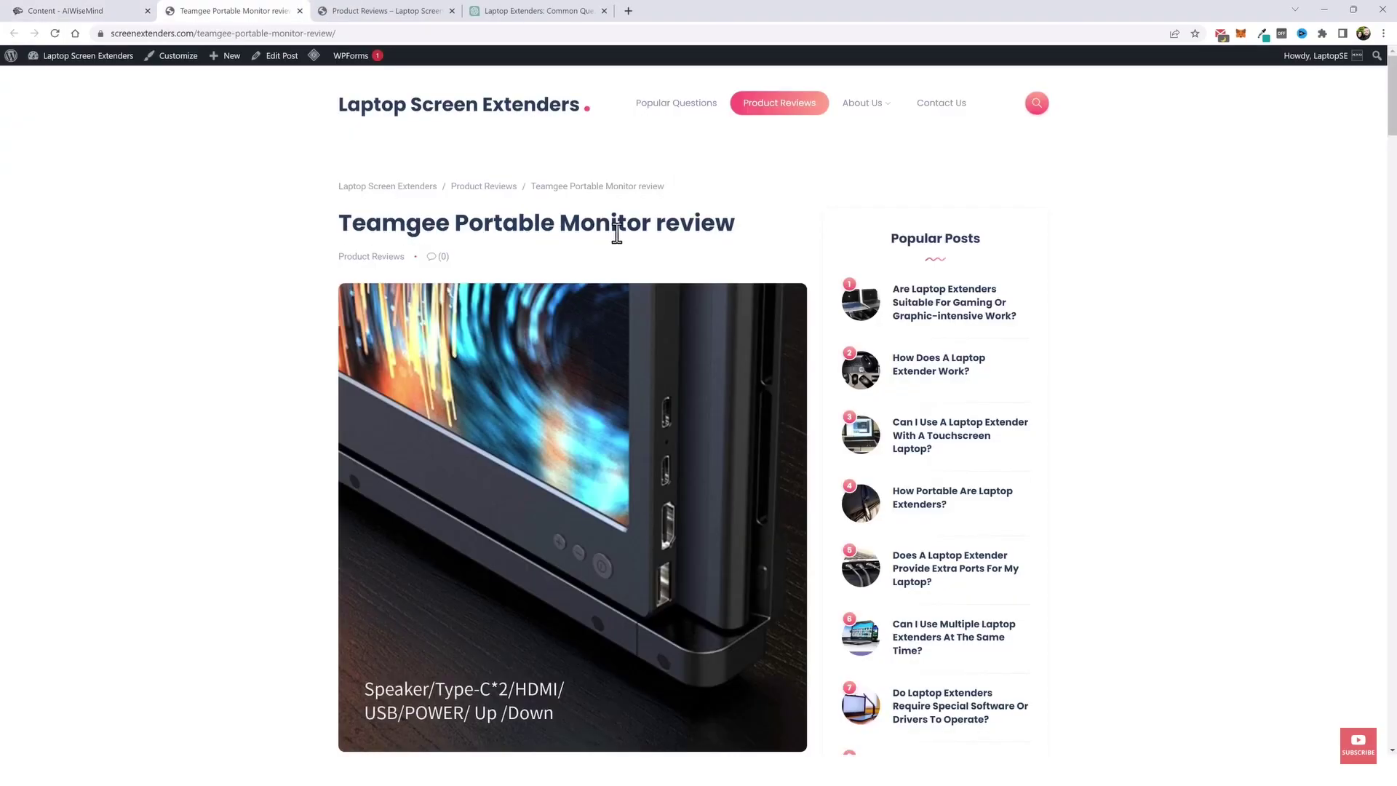
- Scroll through the Teamgee review post and the Amazon screen extender search results
scroll(634, 283, down, 2)
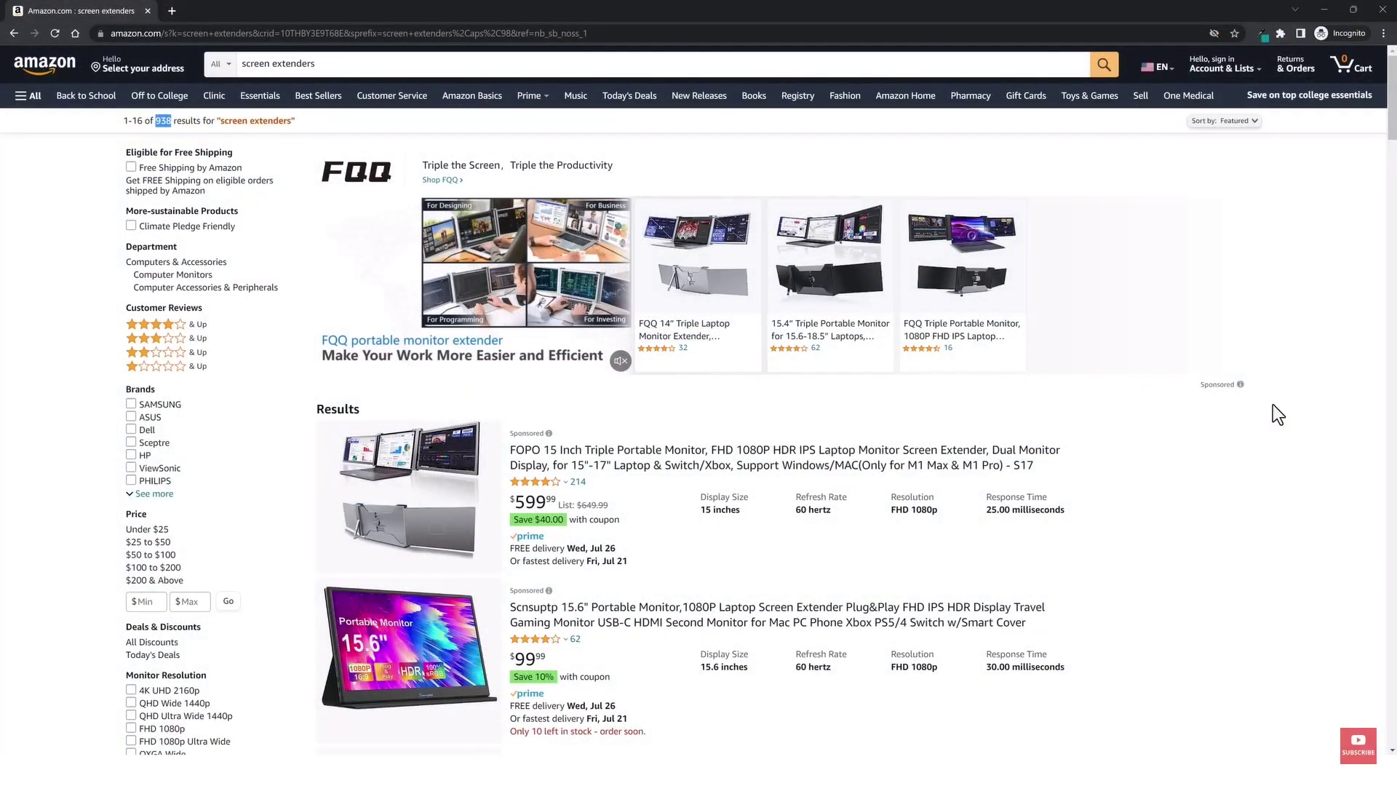
scroll(1273, 406, down, 20)
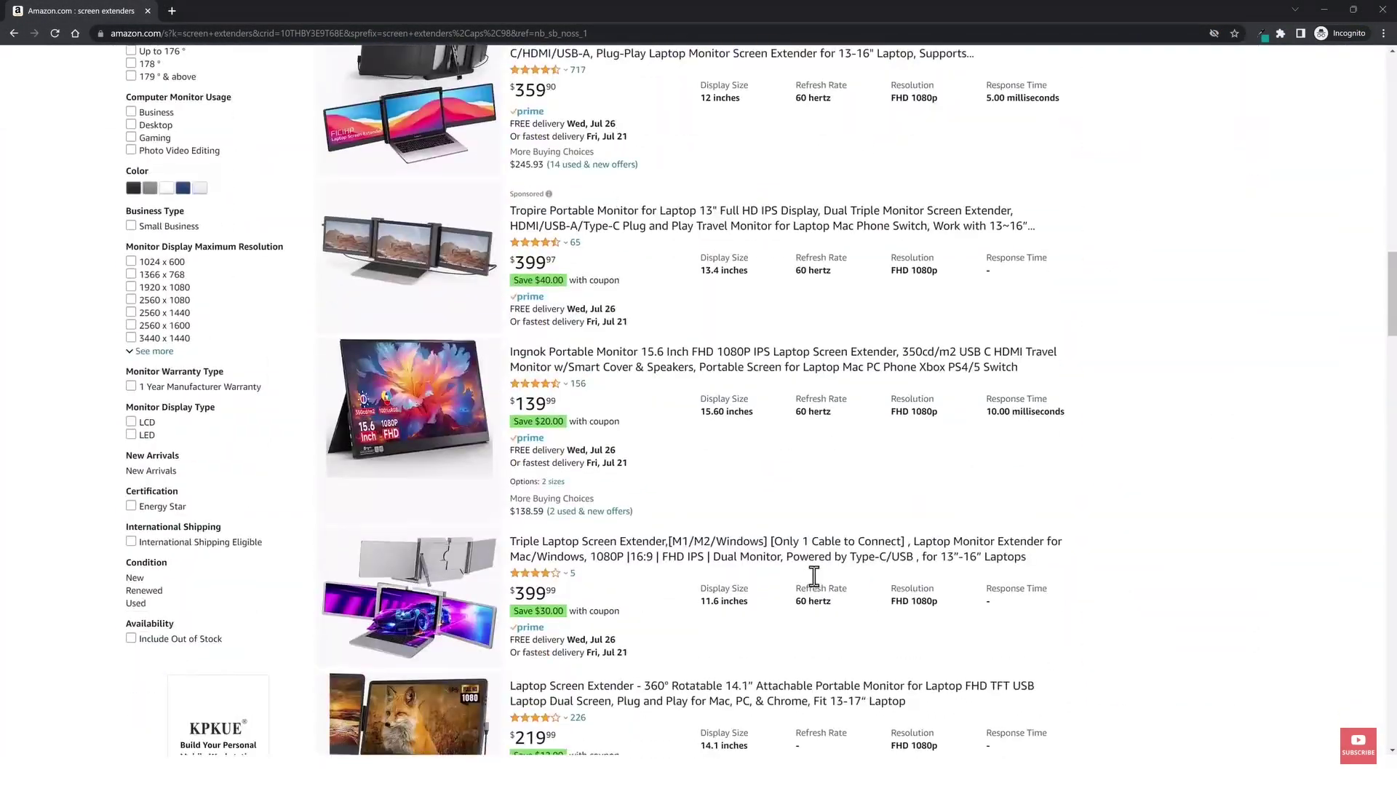
scroll(814, 576, down, 5)
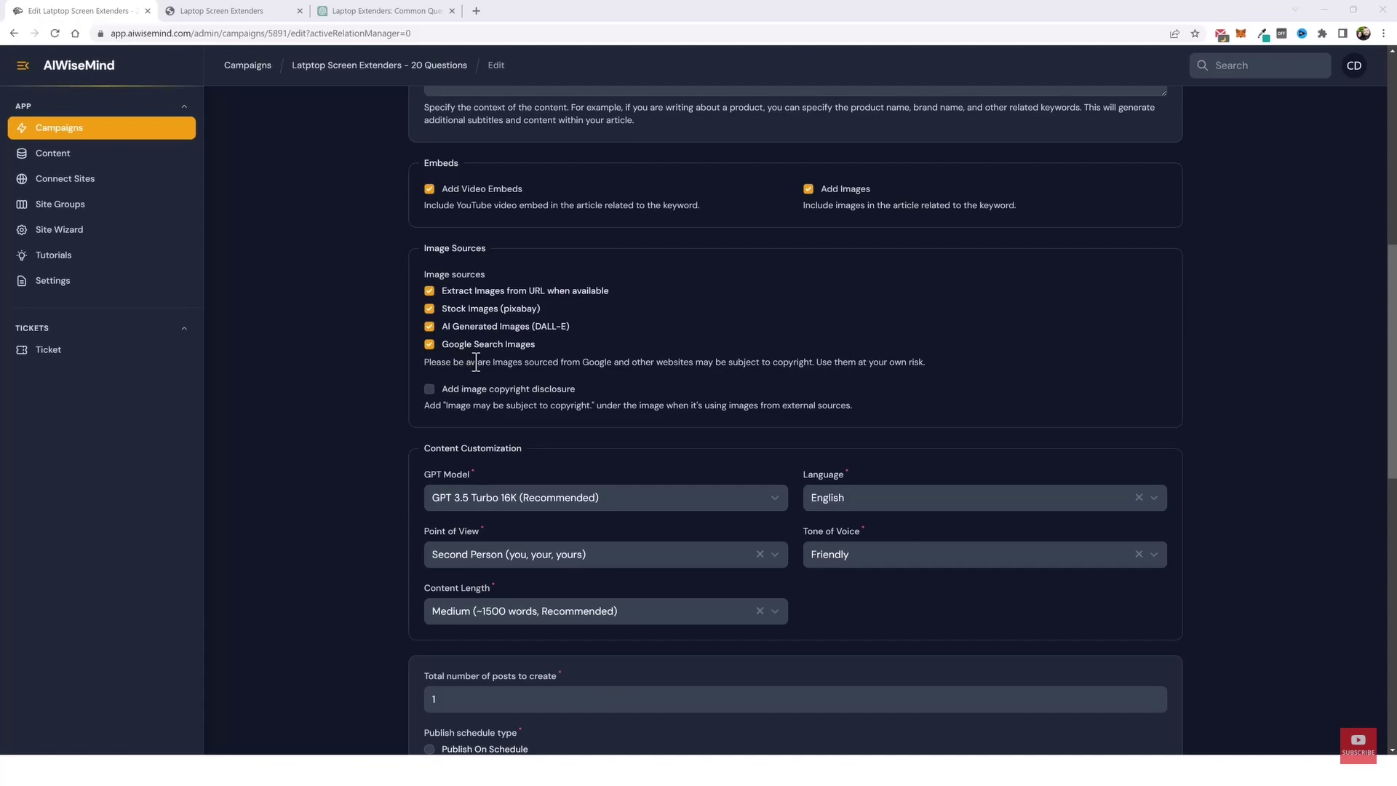
- Exclude Google Search Images from the campaign's image sources
click(429, 345)
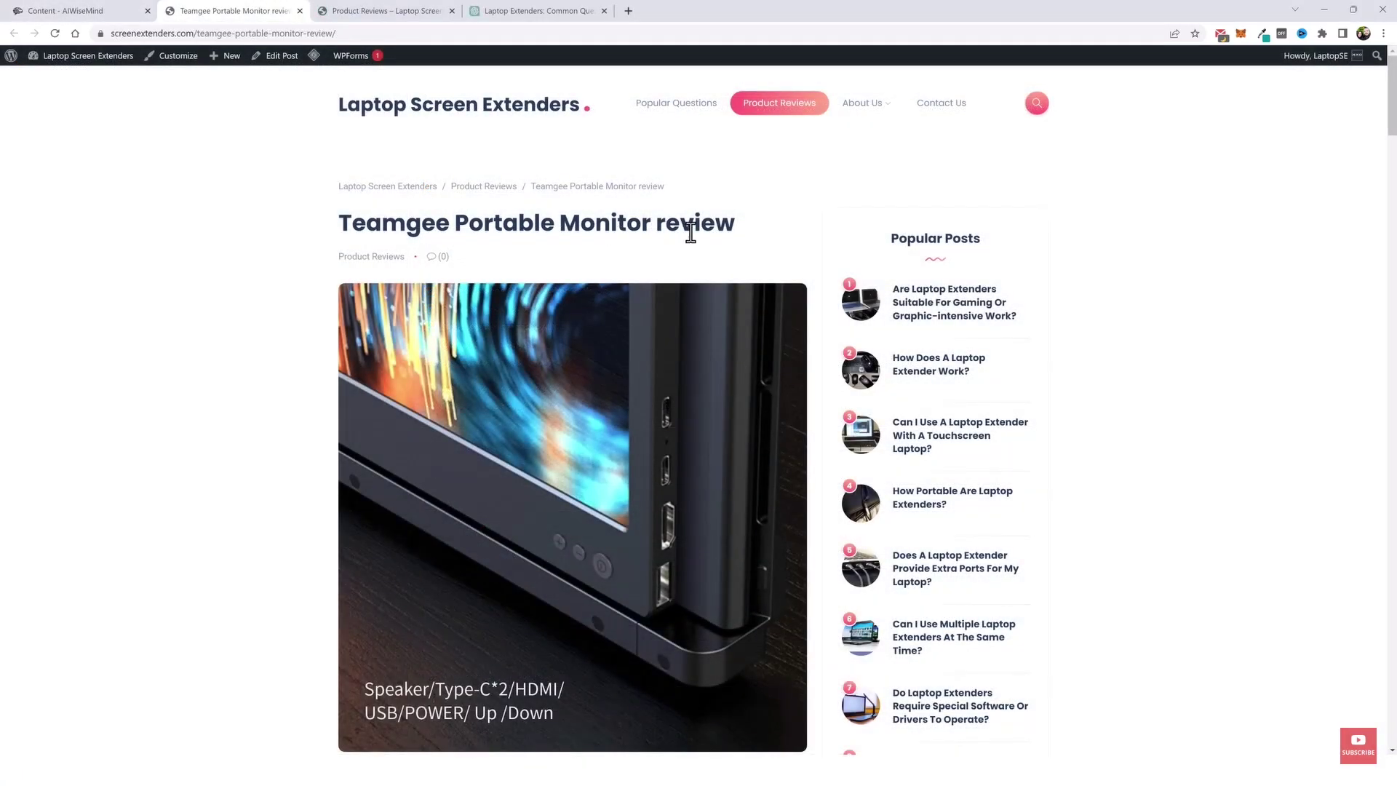
scroll(366, 407, down, 2)
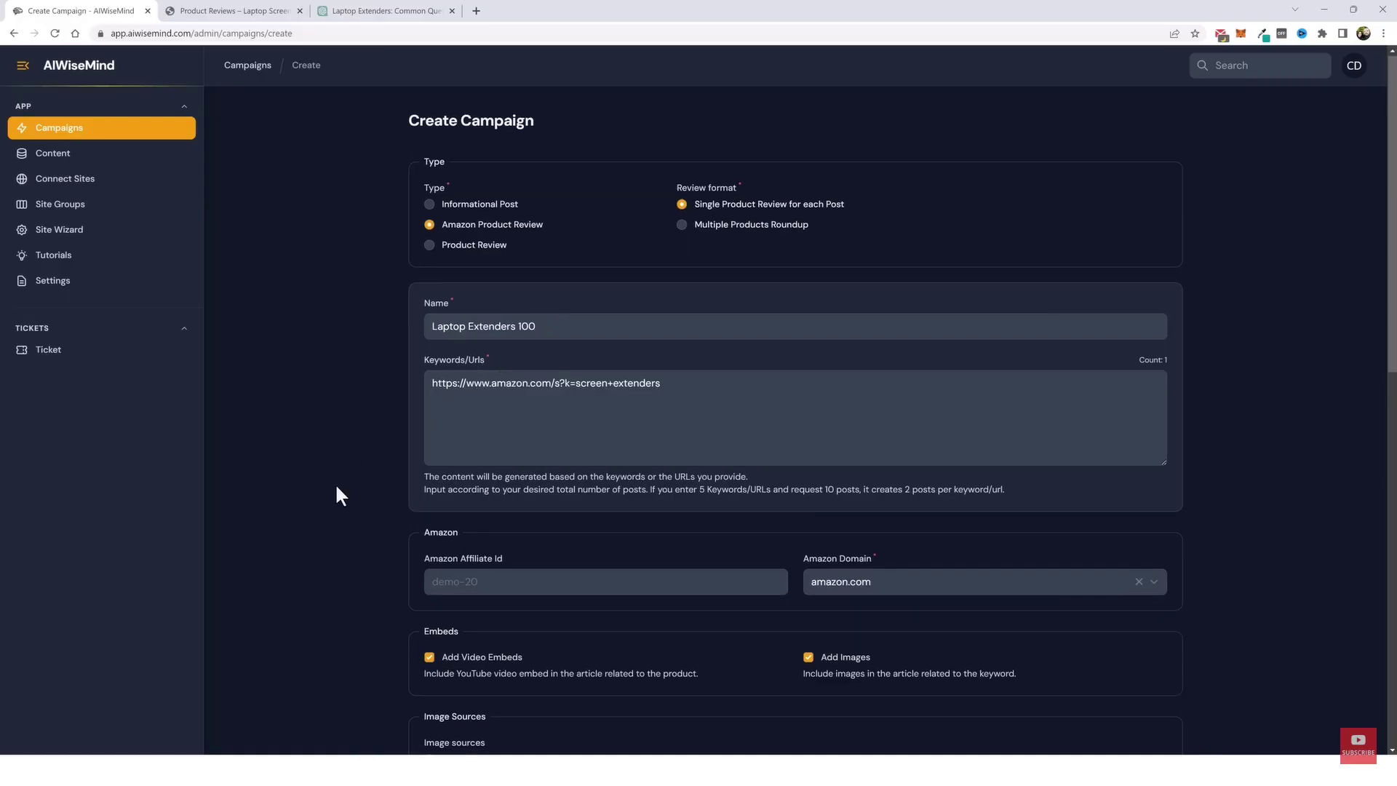
- Enter the Amazon affiliate id and keep amazon.com as the Amazon domain
scroll(338, 484, down, 5)
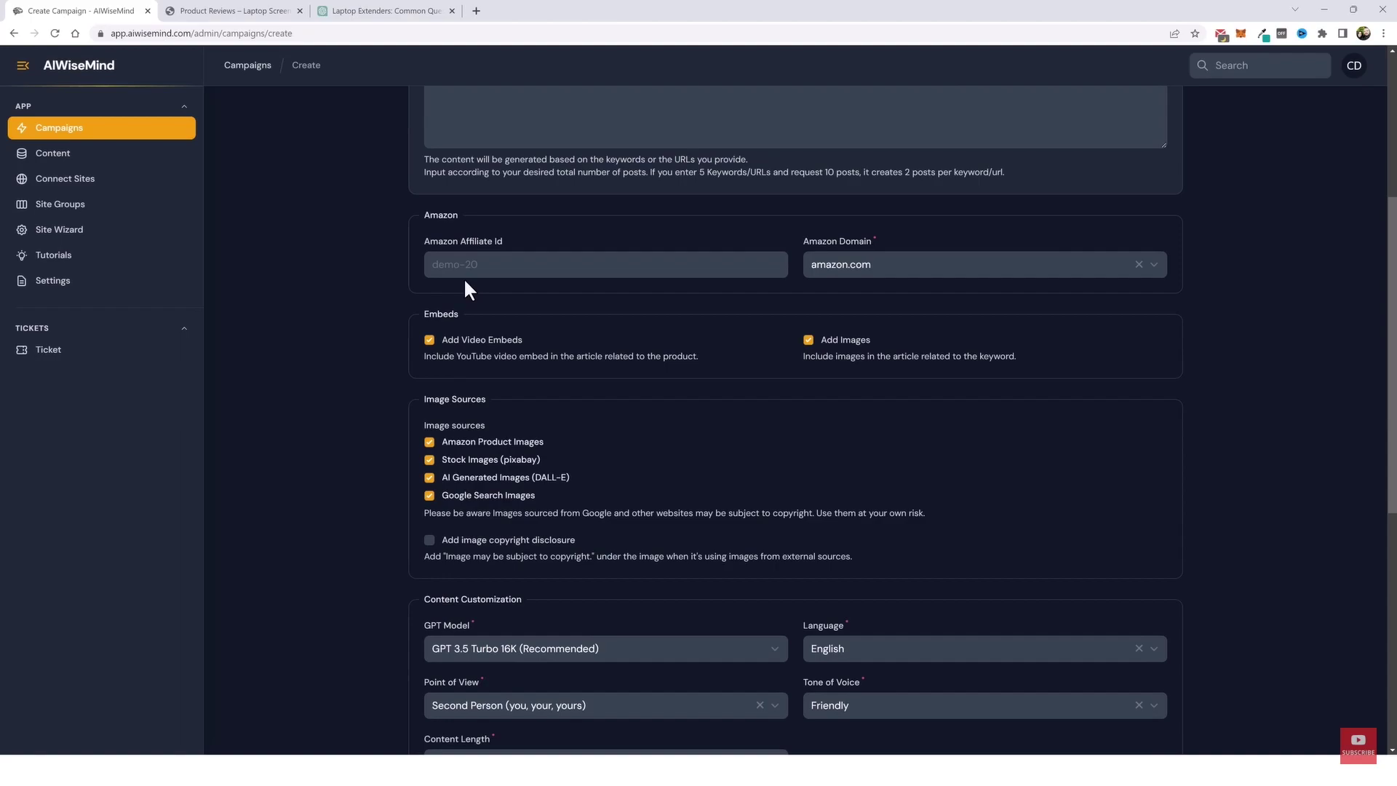
click(512, 269)
text(aiwm-20)
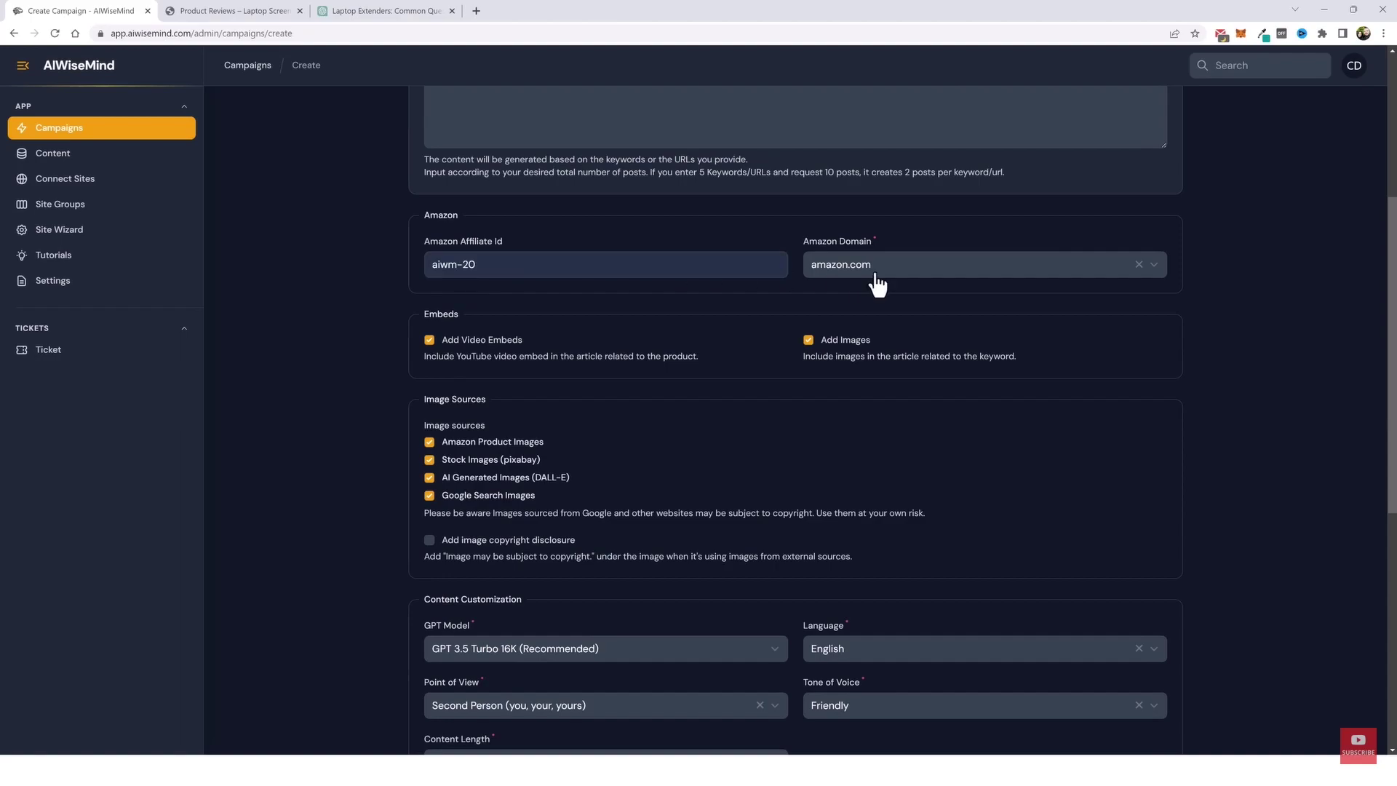
click(877, 273)
click(934, 235)
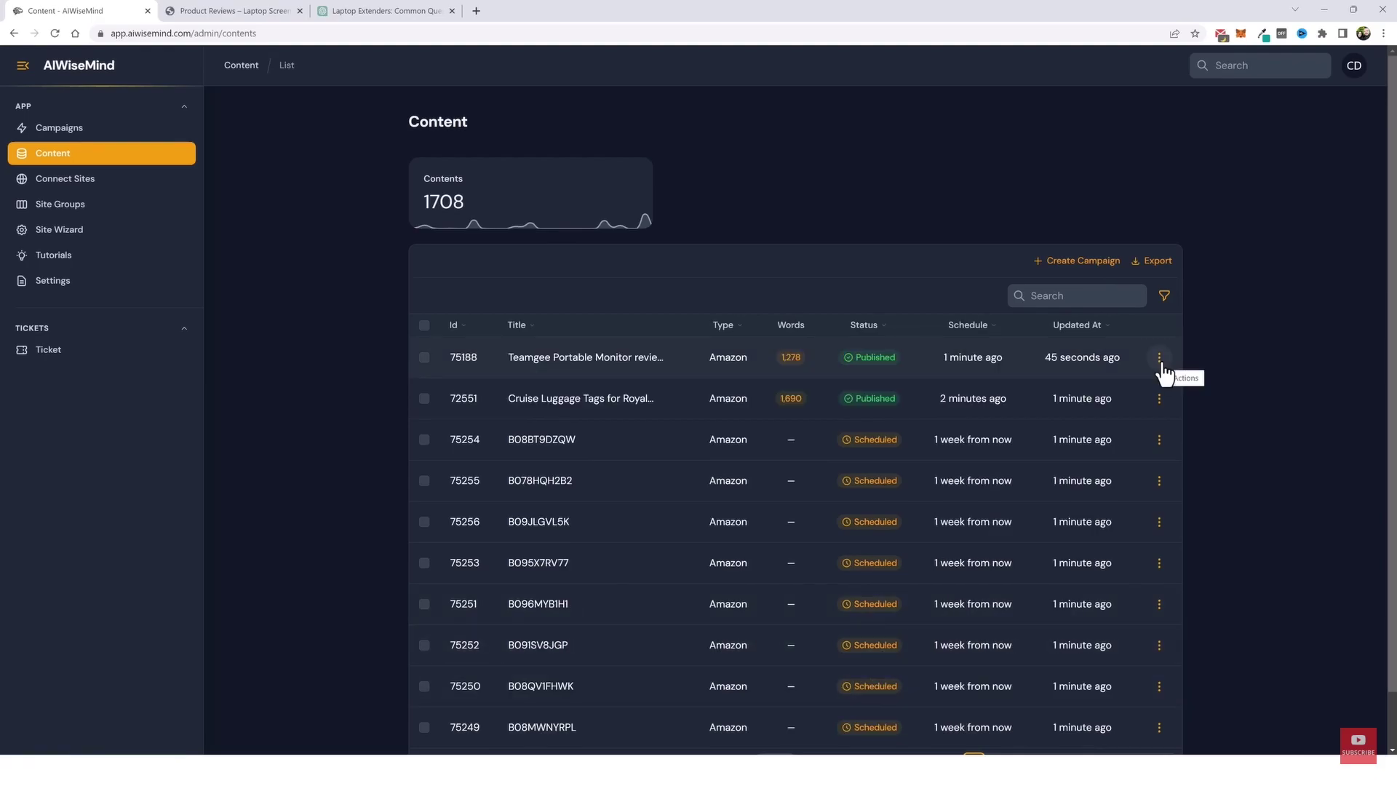
- View the published Teamgee Portable Monitor review from its content row's actions menu
click(1161, 364)
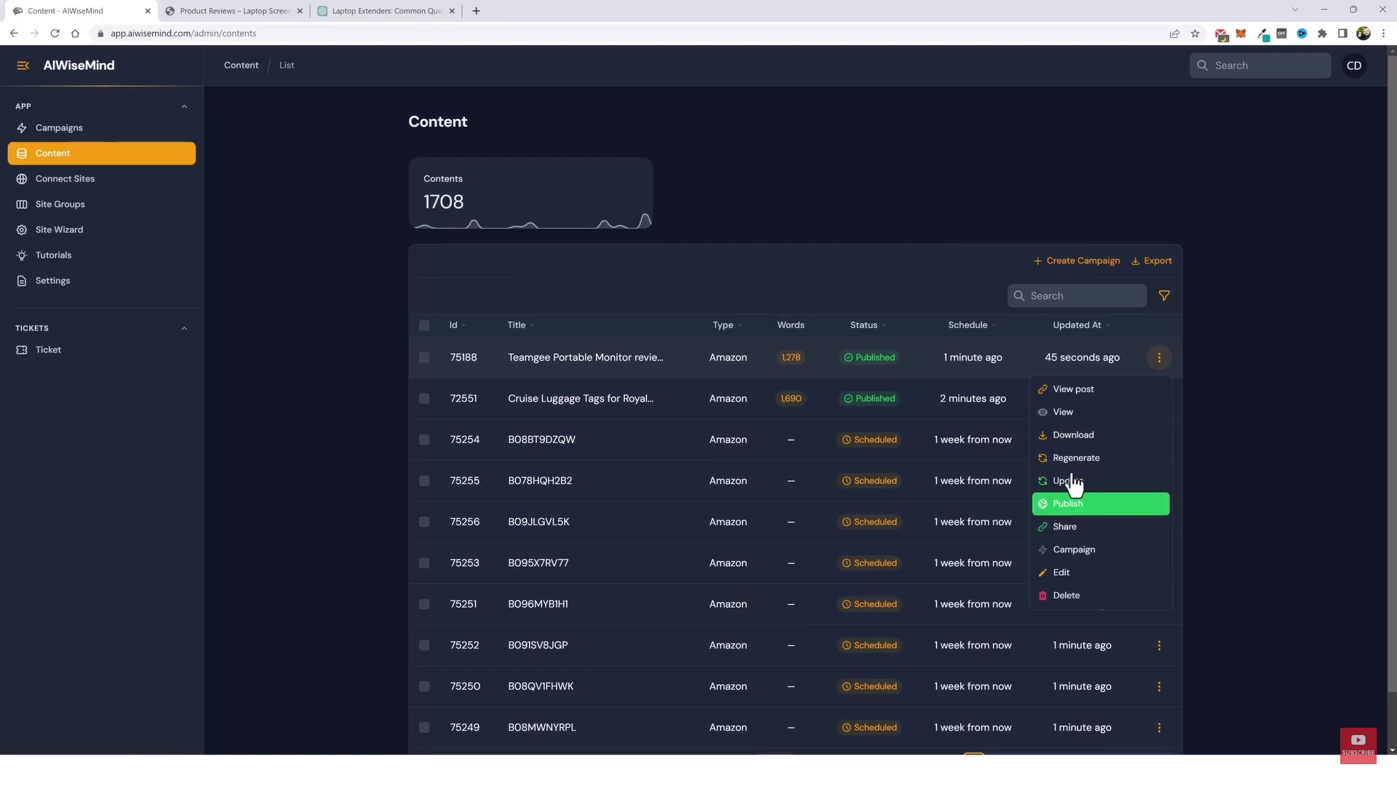
click(1071, 391)
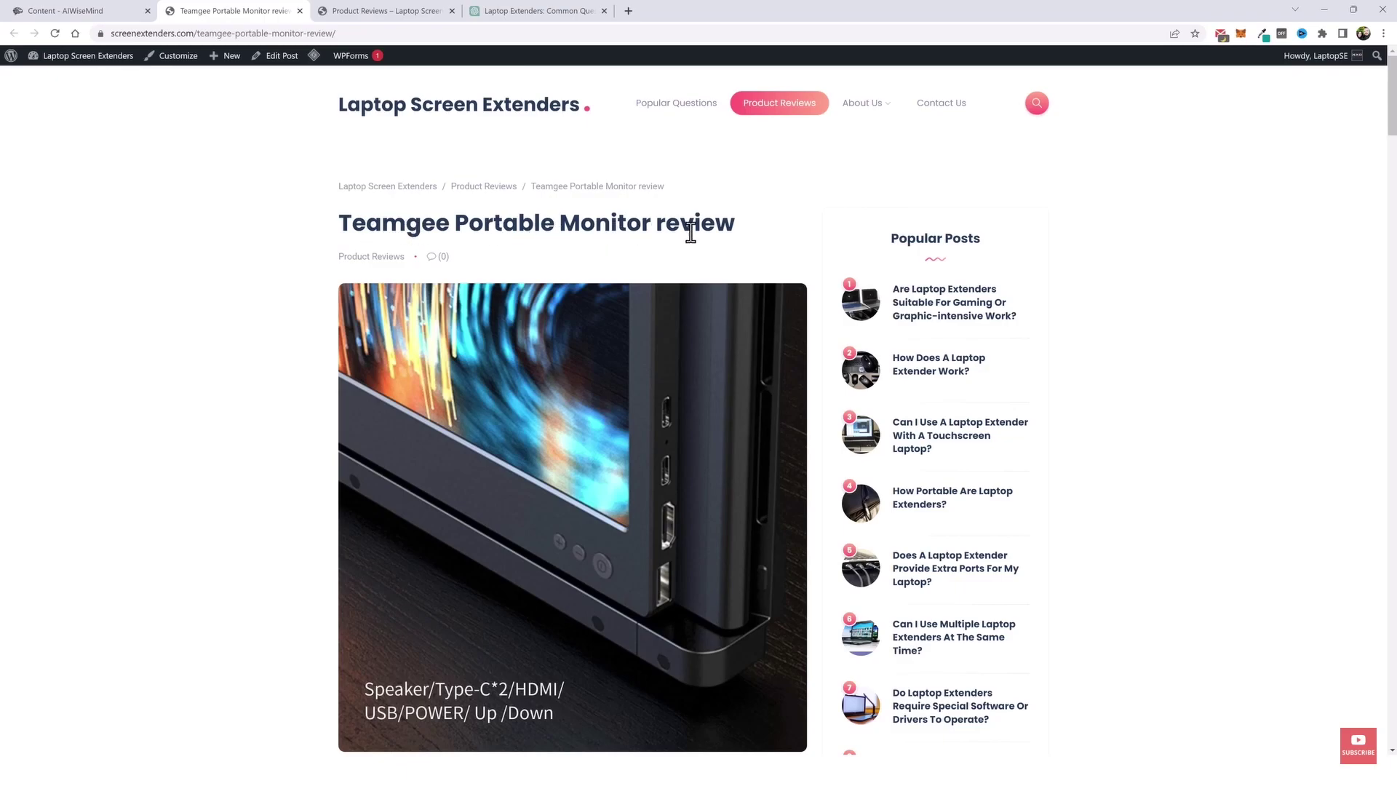
- Scroll down to read the Teamgee review's introduction
scroll(368, 415, down, 2)
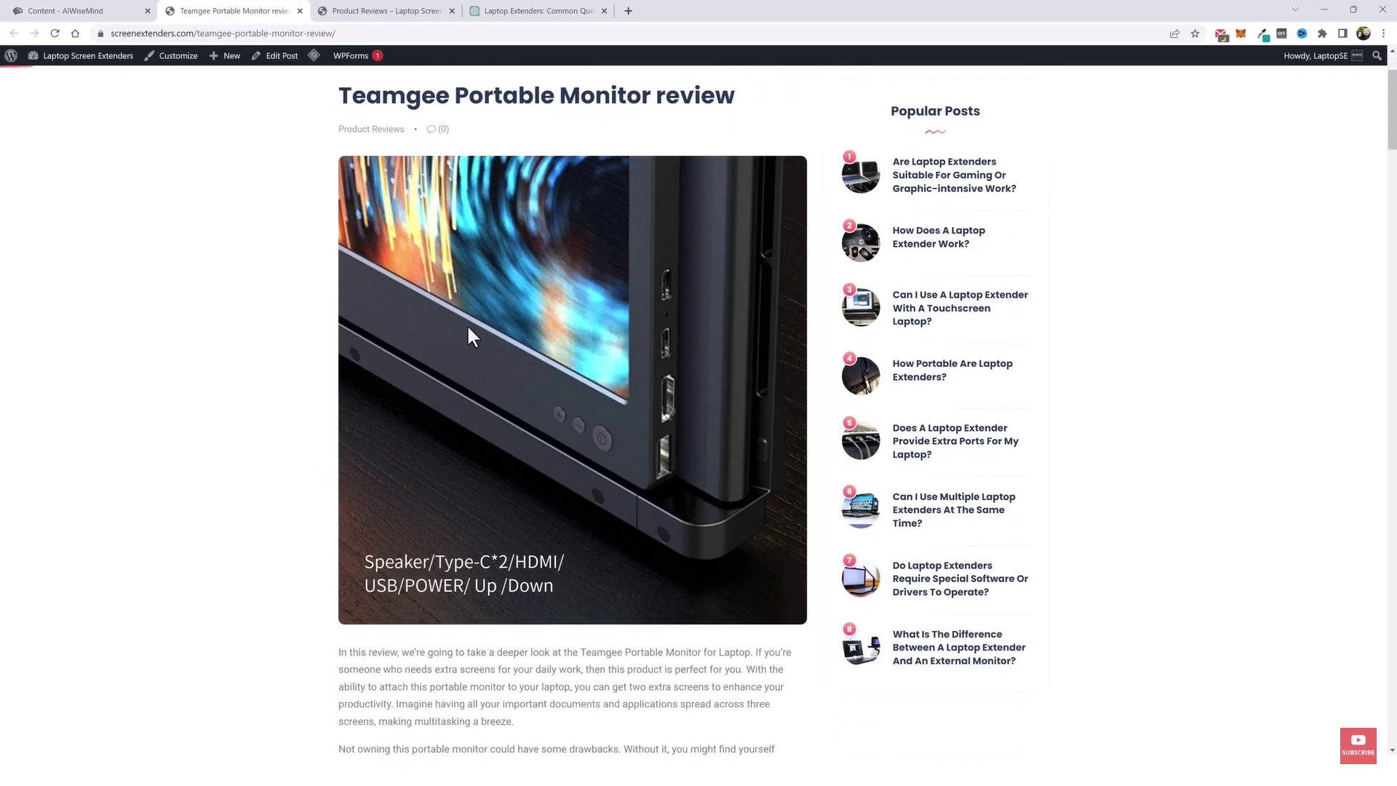
scroll(188, 480, down, 7)
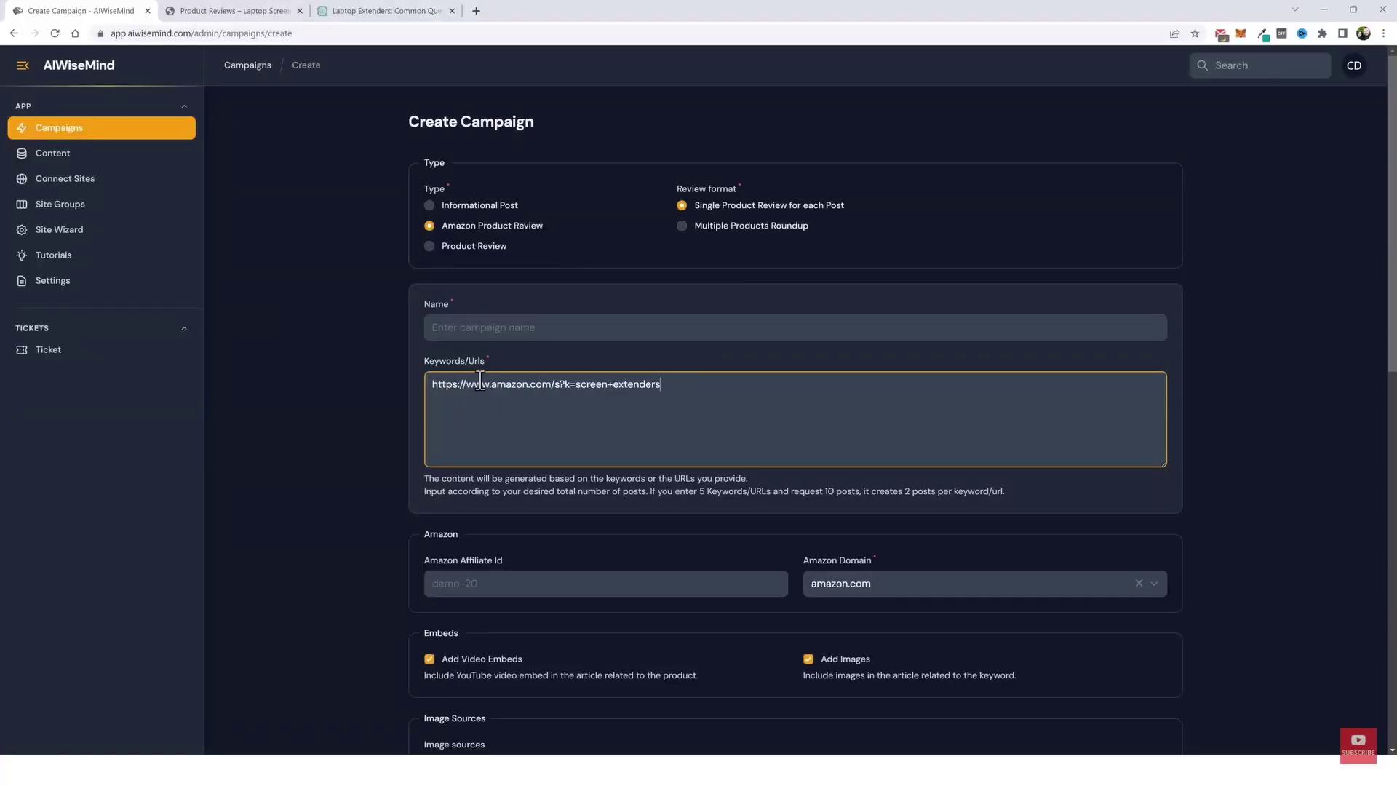
- Add the screen extenders search URL, name the campaign 'Laptop Extenders 100', keep amazon.com as domain
click(441, 327)
text(Laptop Extenders 100)
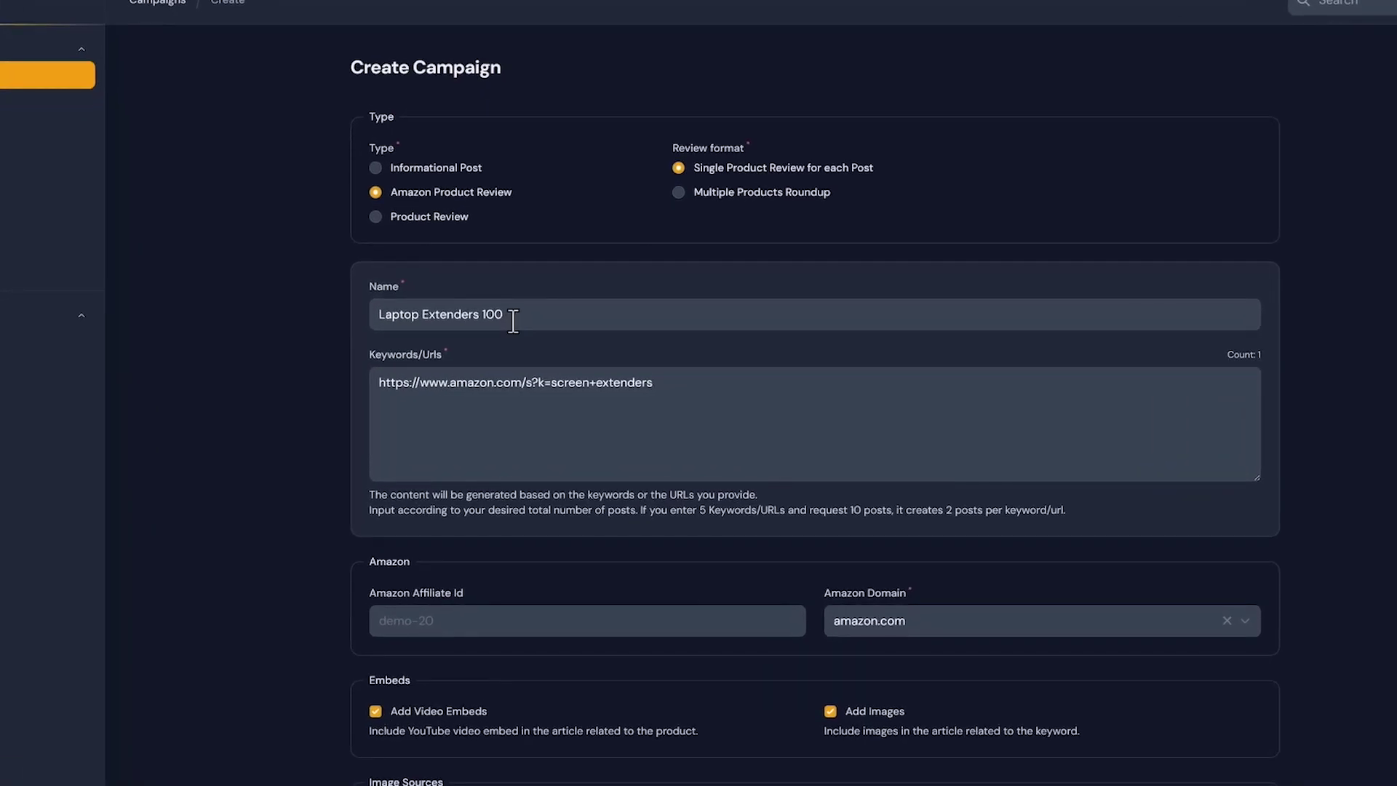
scroll(273, 480, down, 5)
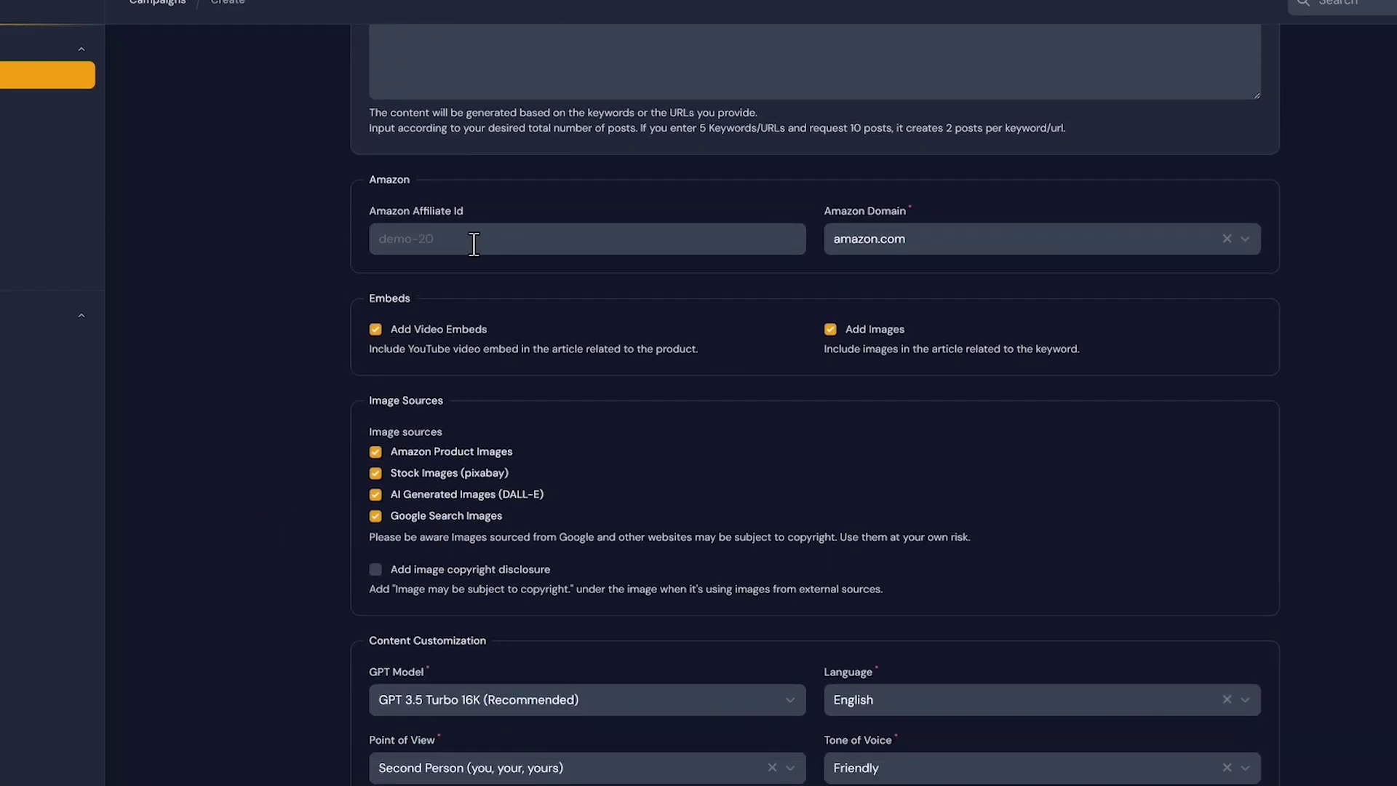
click(911, 248)
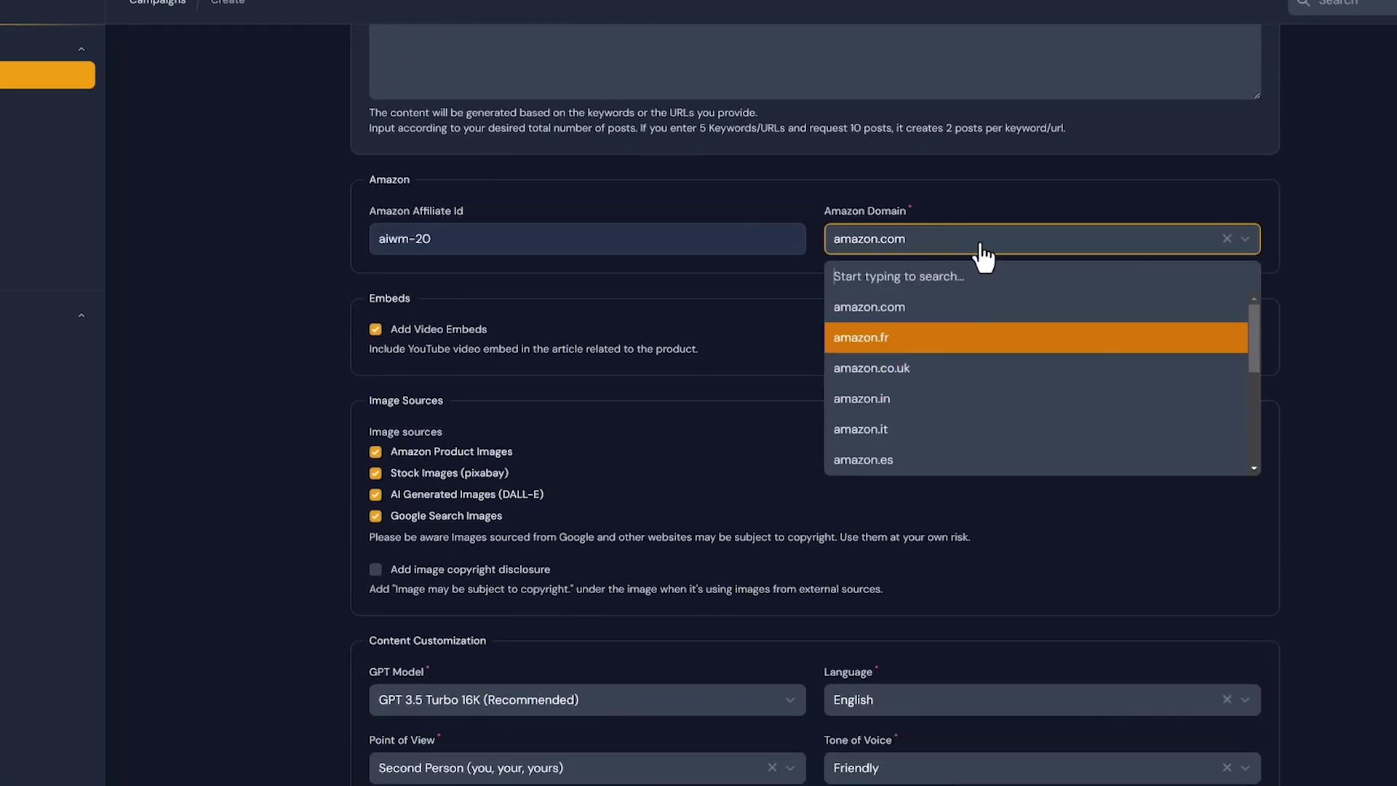
click(981, 203)
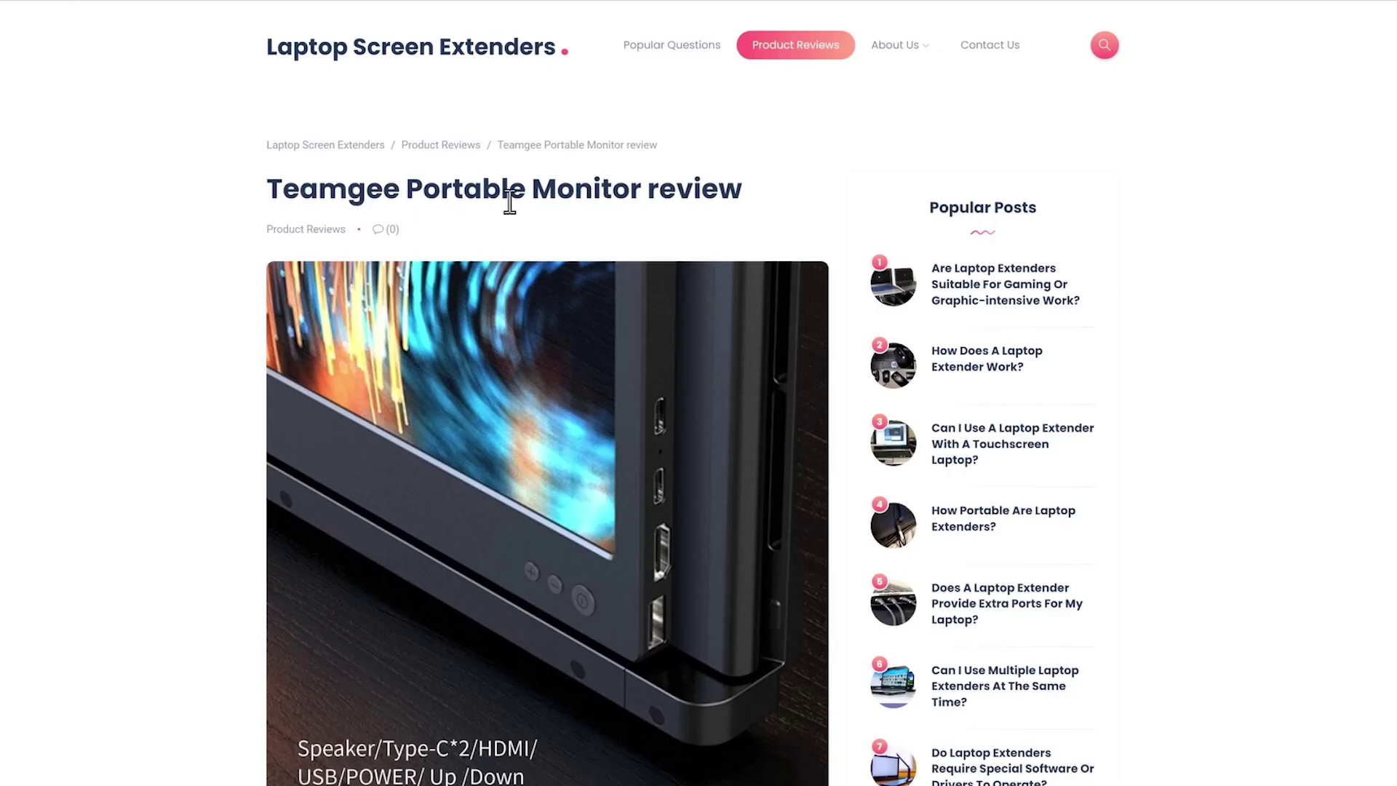
- Scroll further through the Teamgee review post
scroll(494, 218, down, 2)
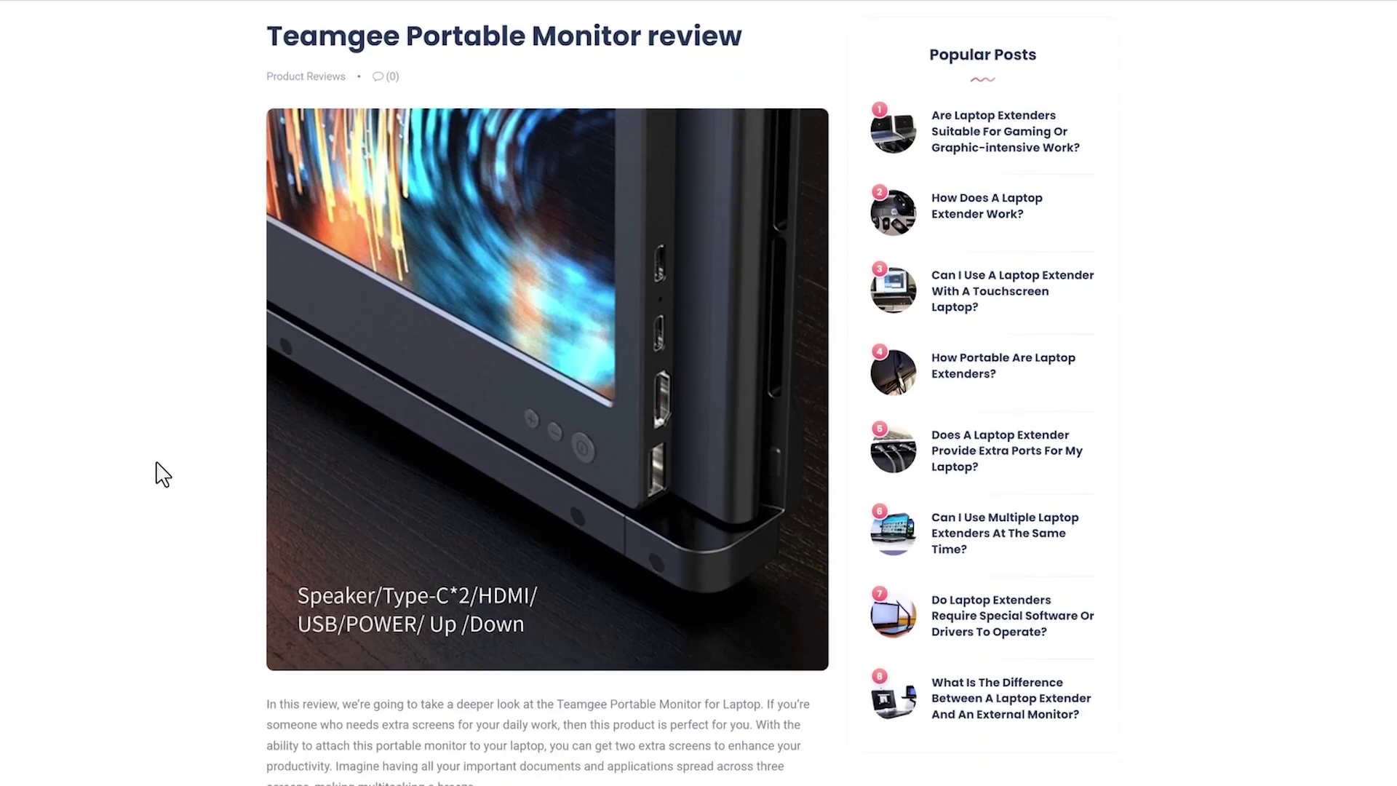
scroll(90, 492, down, 8)
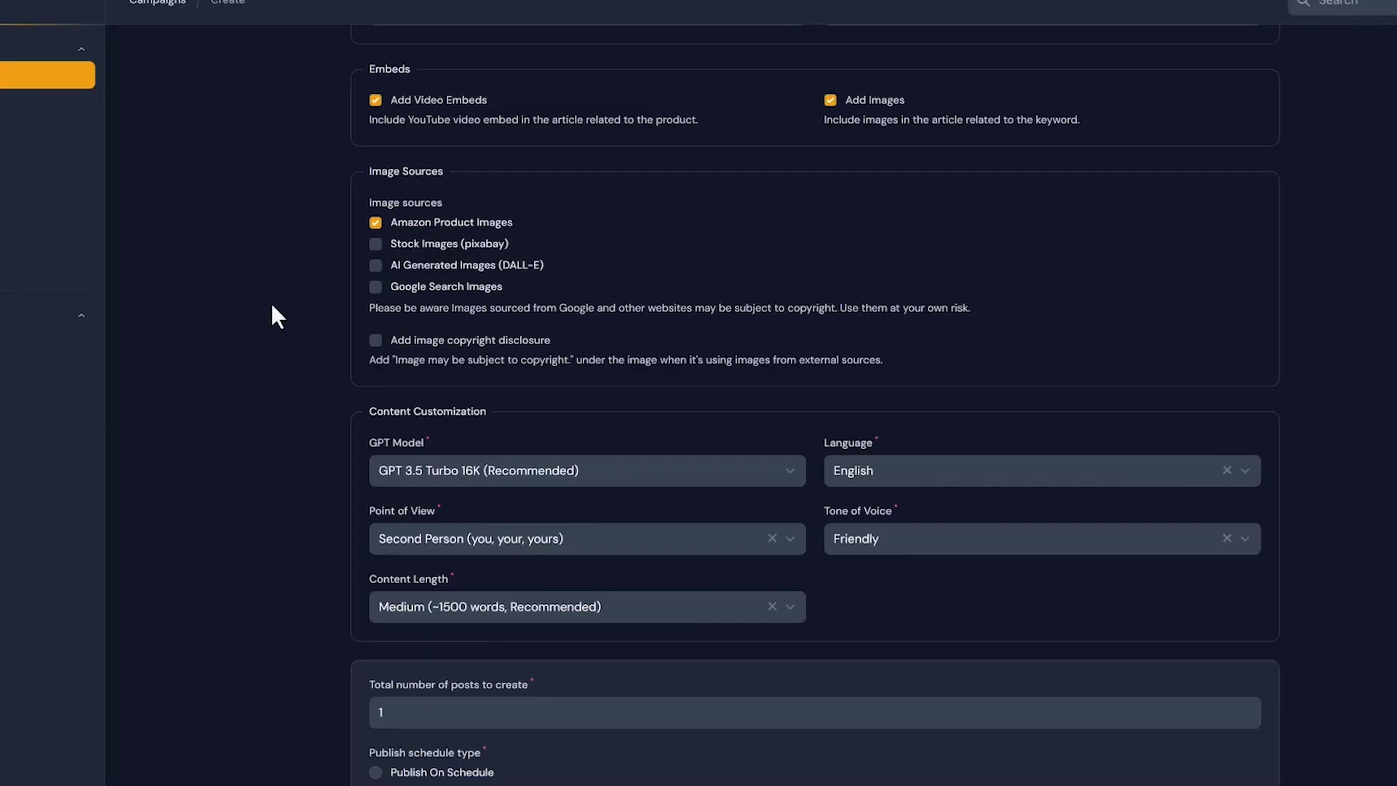
- Look over Content Customization and set the total number of posts to 100
scroll(344, 348, down, 3)
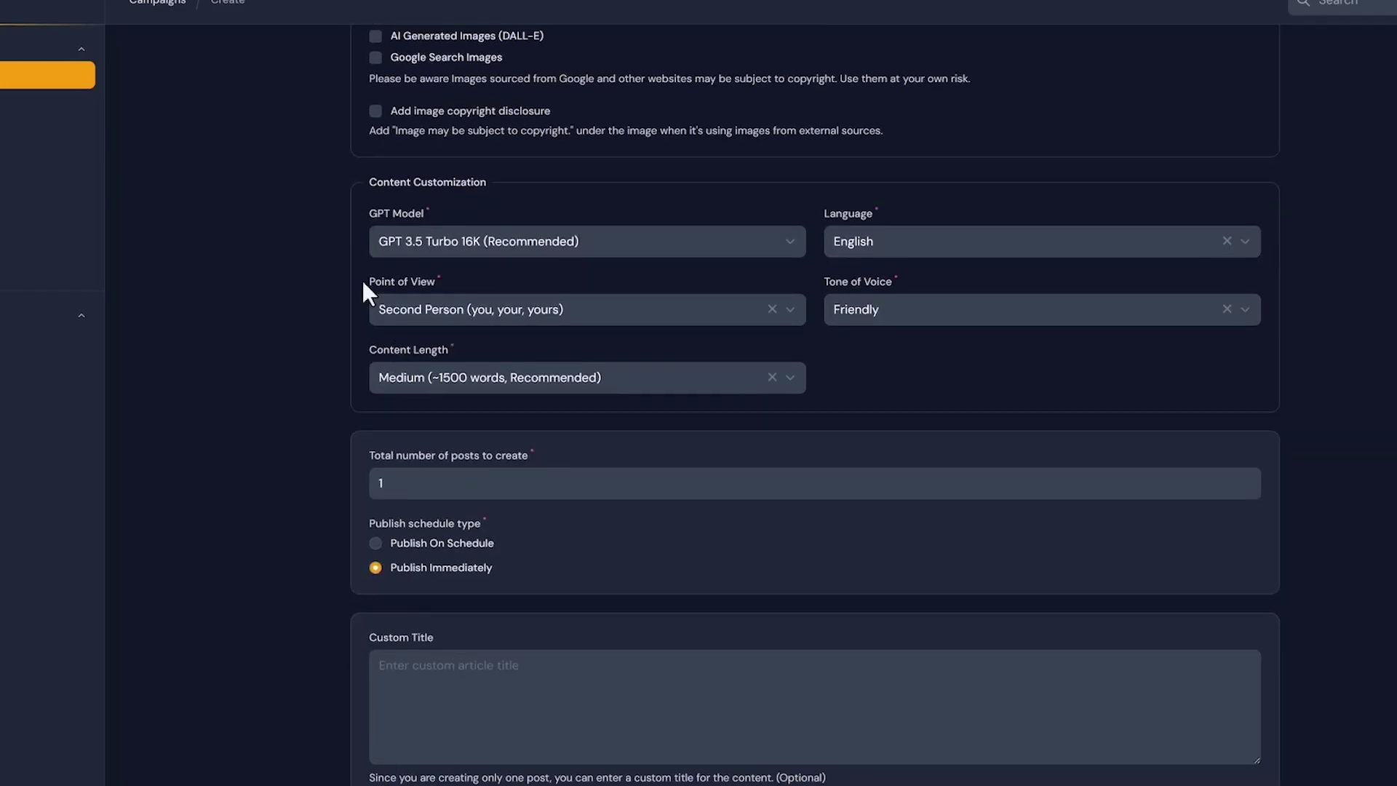
scroll(247, 487, down, 2)
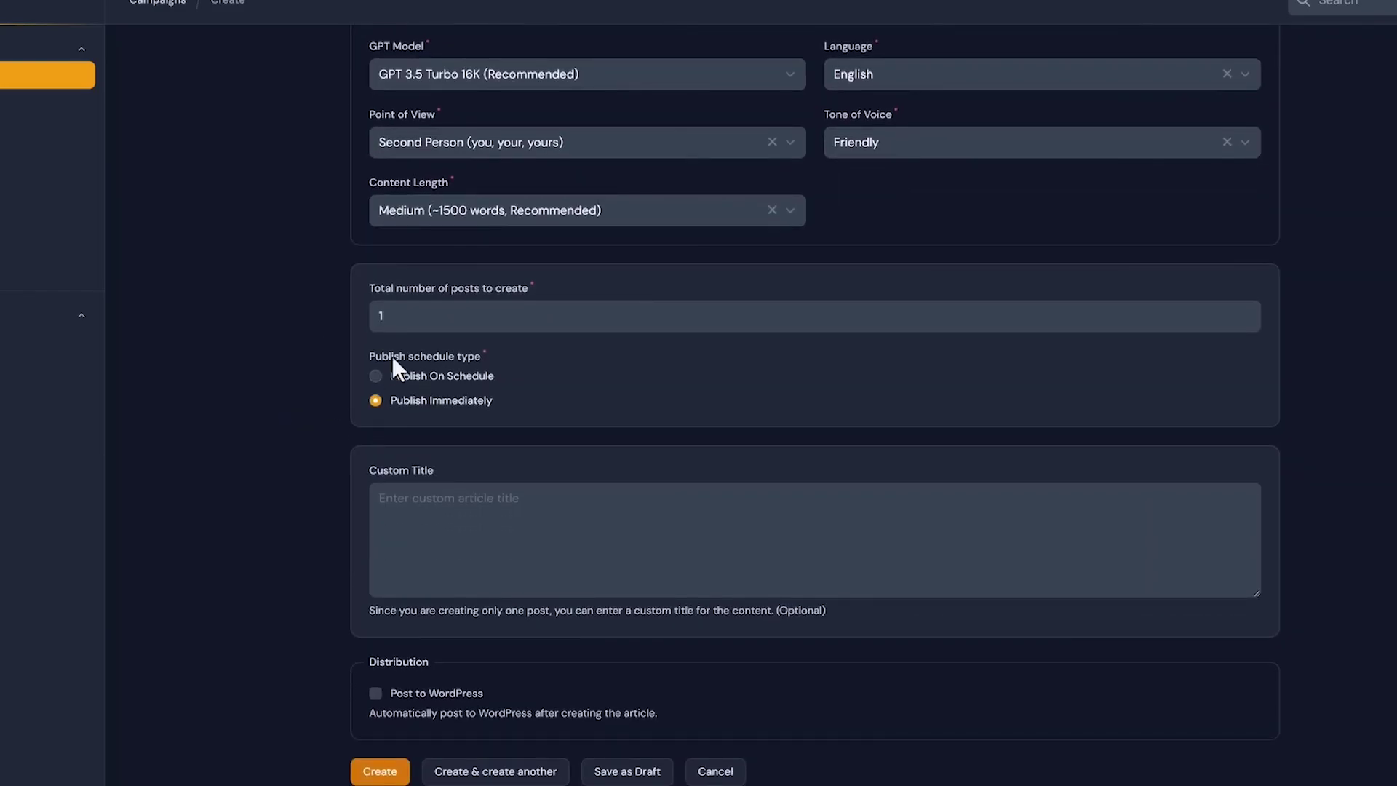
scroll(378, 385, up, 3)
click(444, 525)
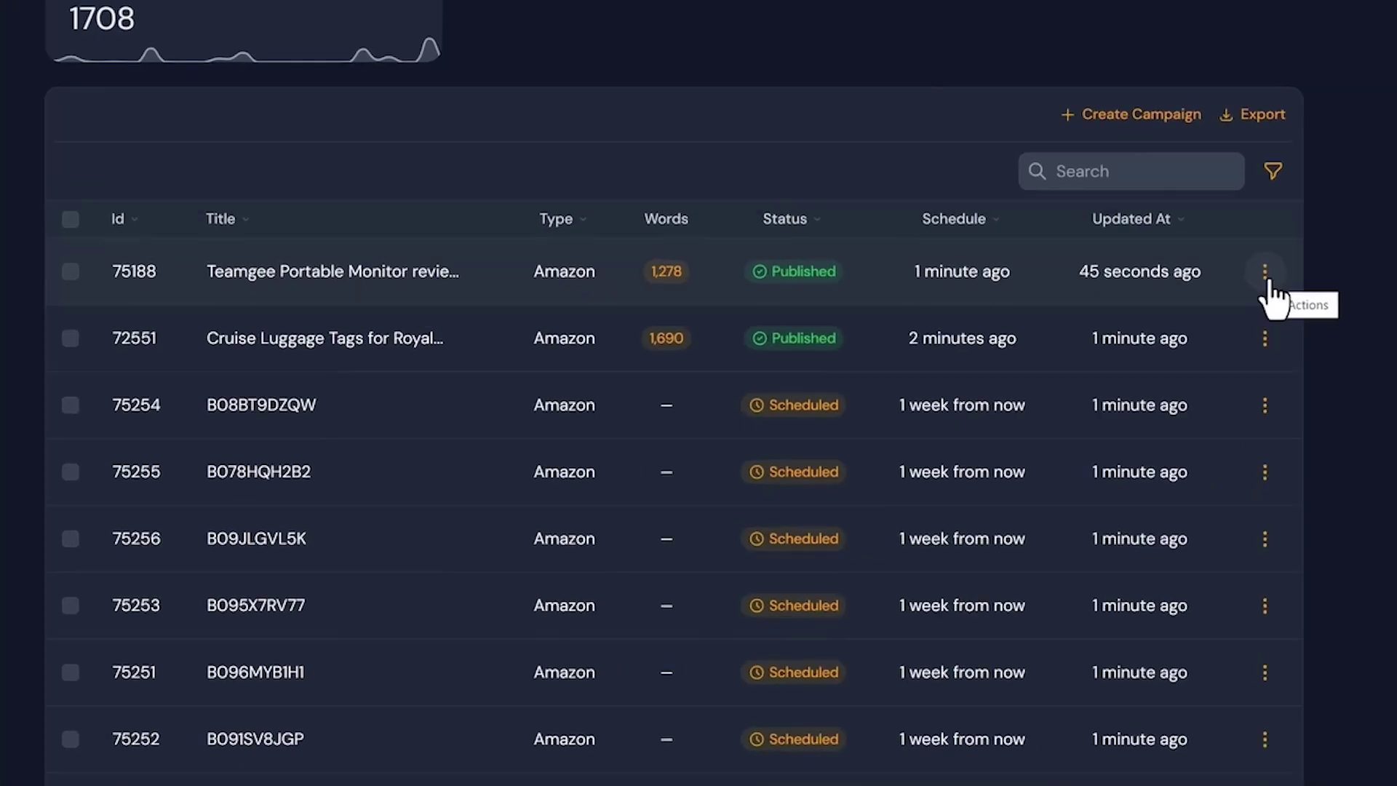
- Open the actions menu of a generated content item
click(1265, 271)
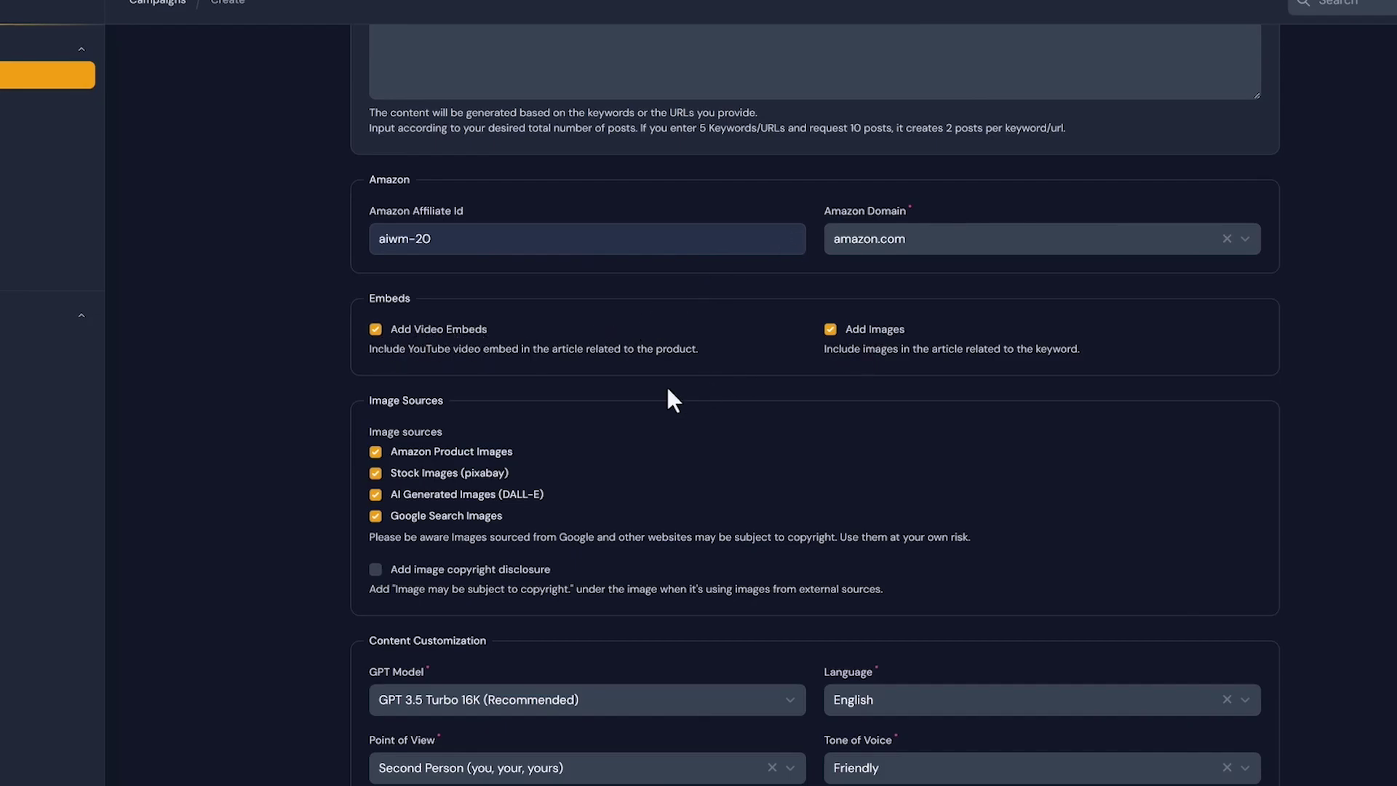
- Drop Stock Images (pixabay) as a source, set 100 posts, and enable Post to WordPress
scroll(588, 386, down, 3)
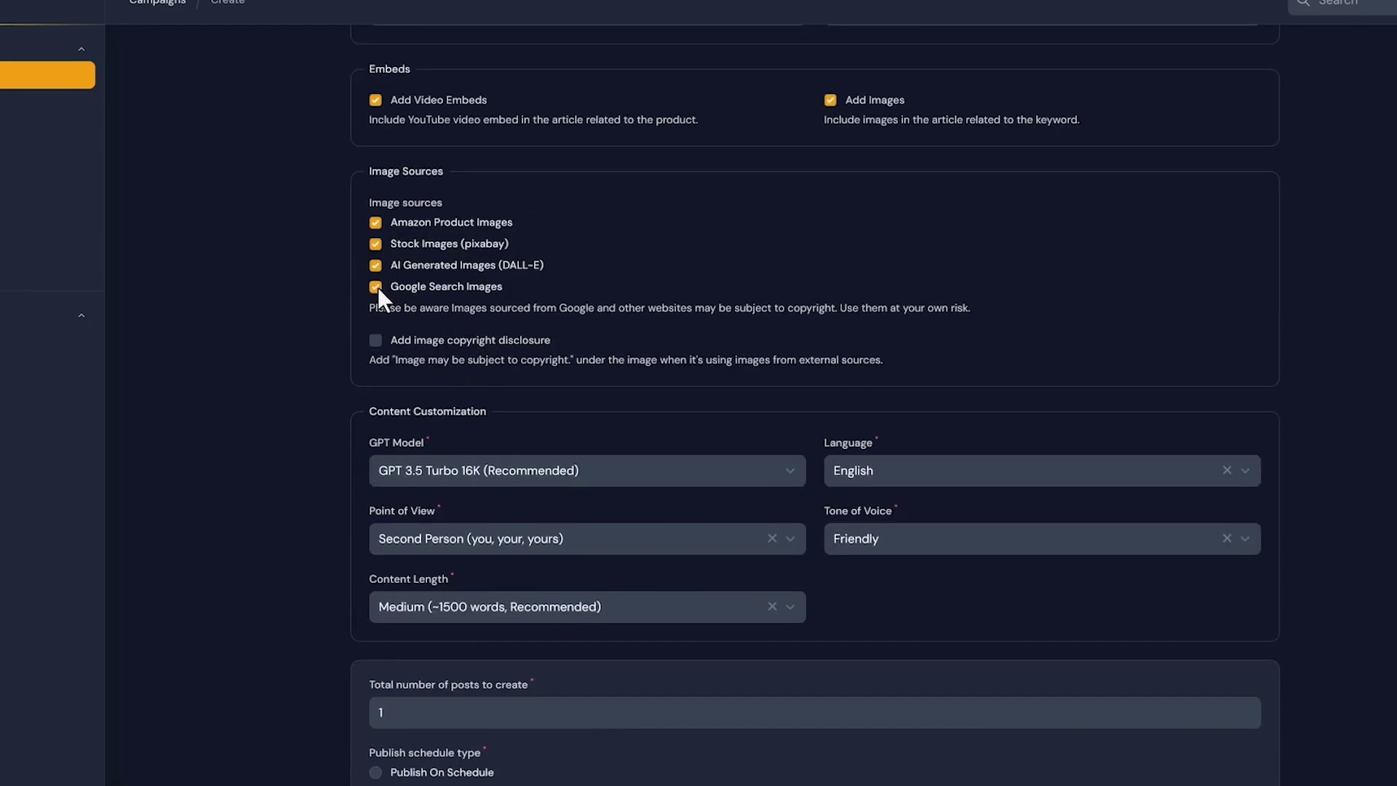
click(375, 243)
scroll(303, 455, down, 3)
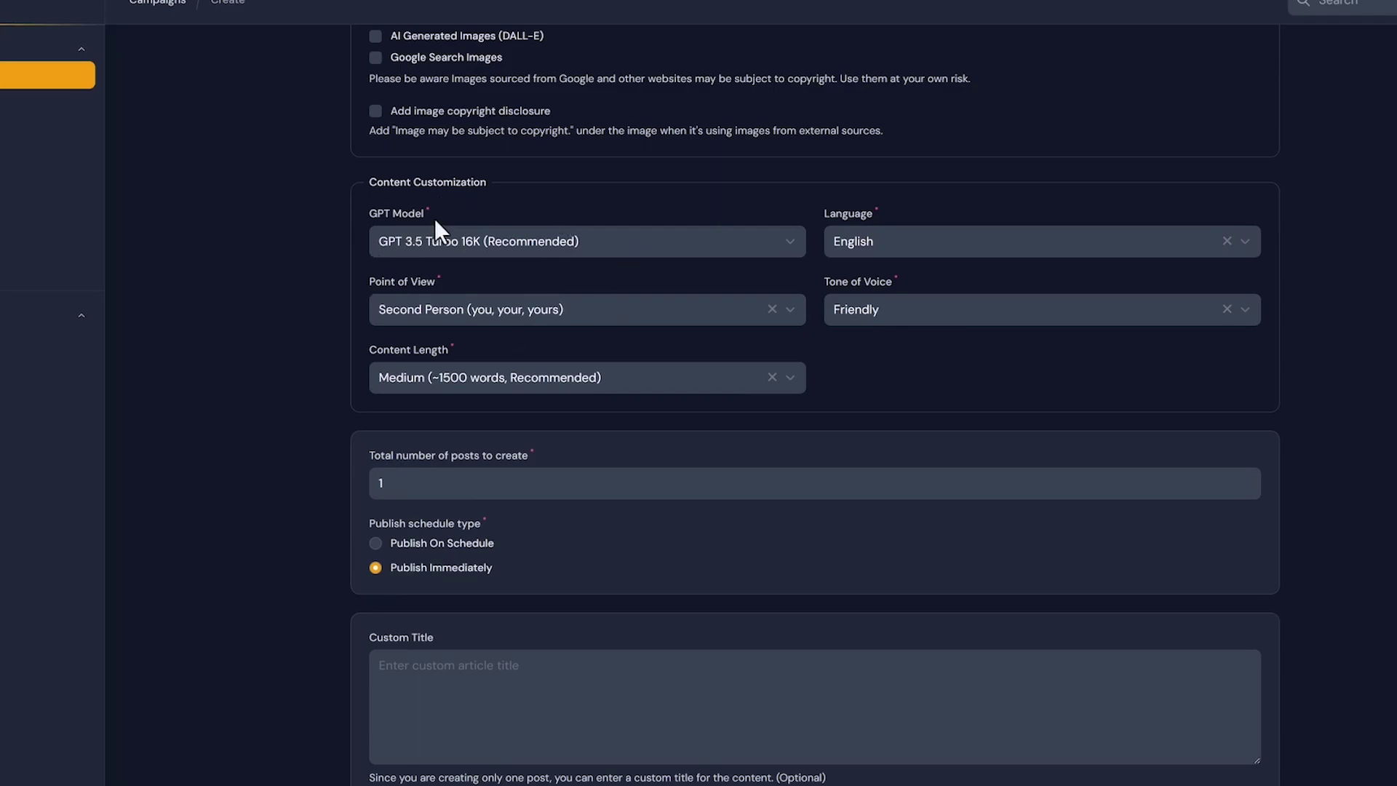
scroll(252, 480, down, 3)
scroll(433, 473, up, 3)
click(445, 525)
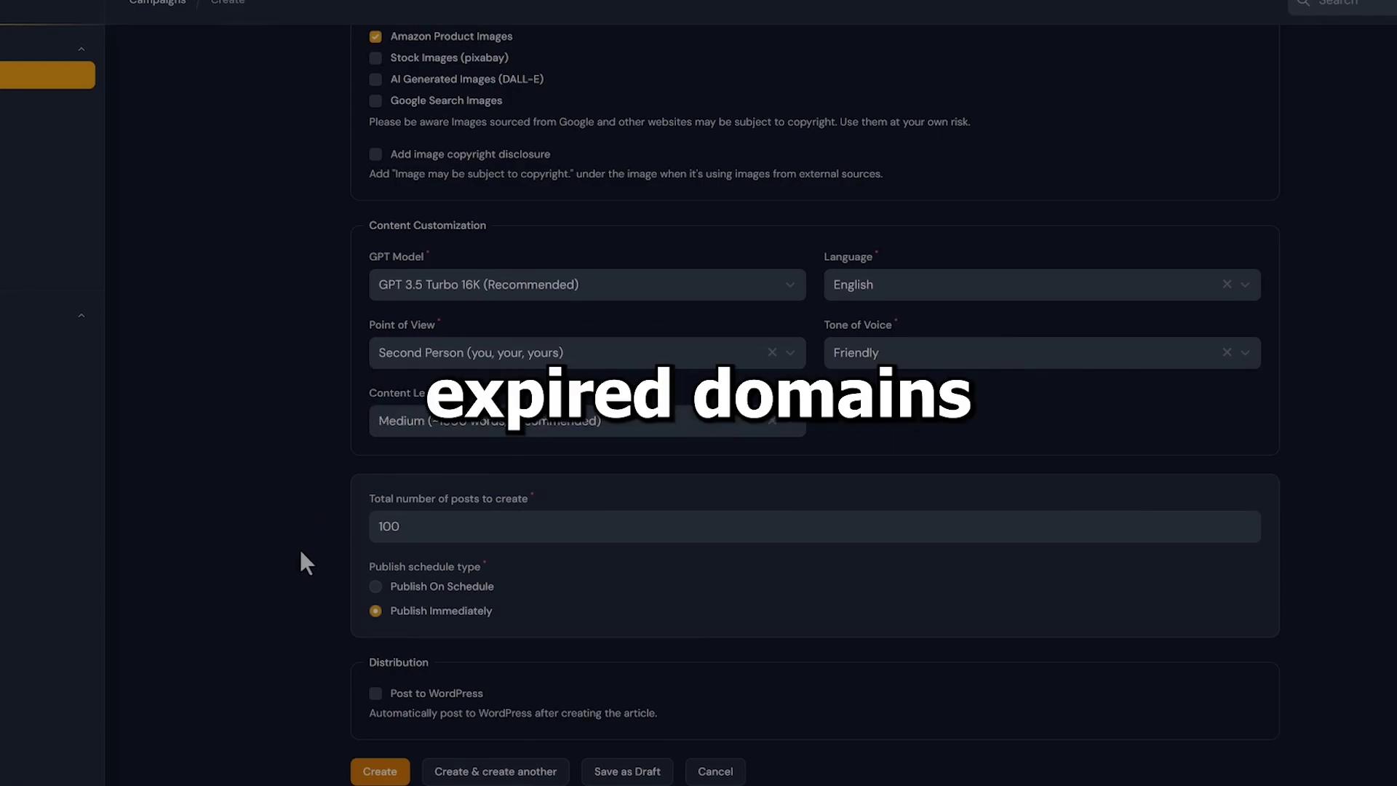
click(376, 693)
scroll(415, 524, down, 5)
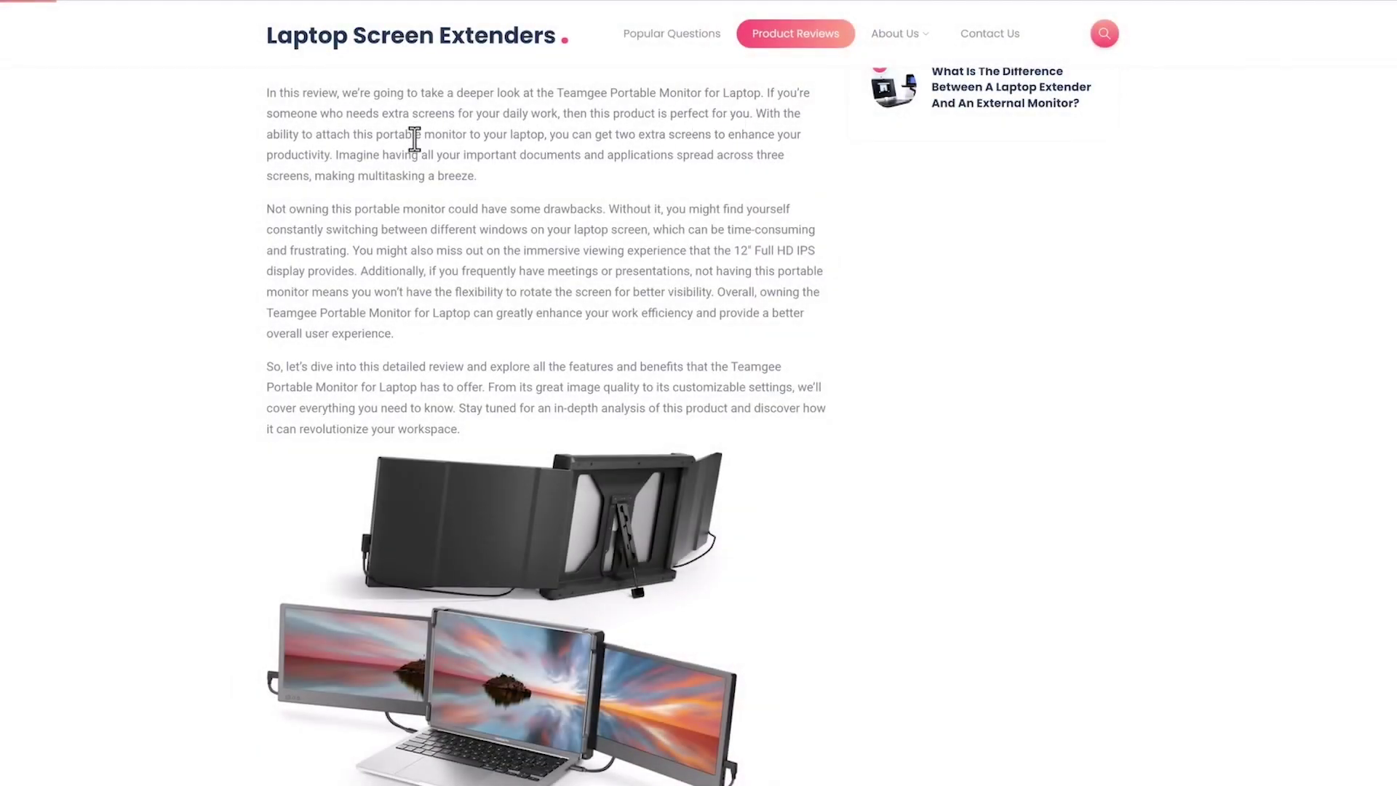
scroll(402, 595, down, 4)
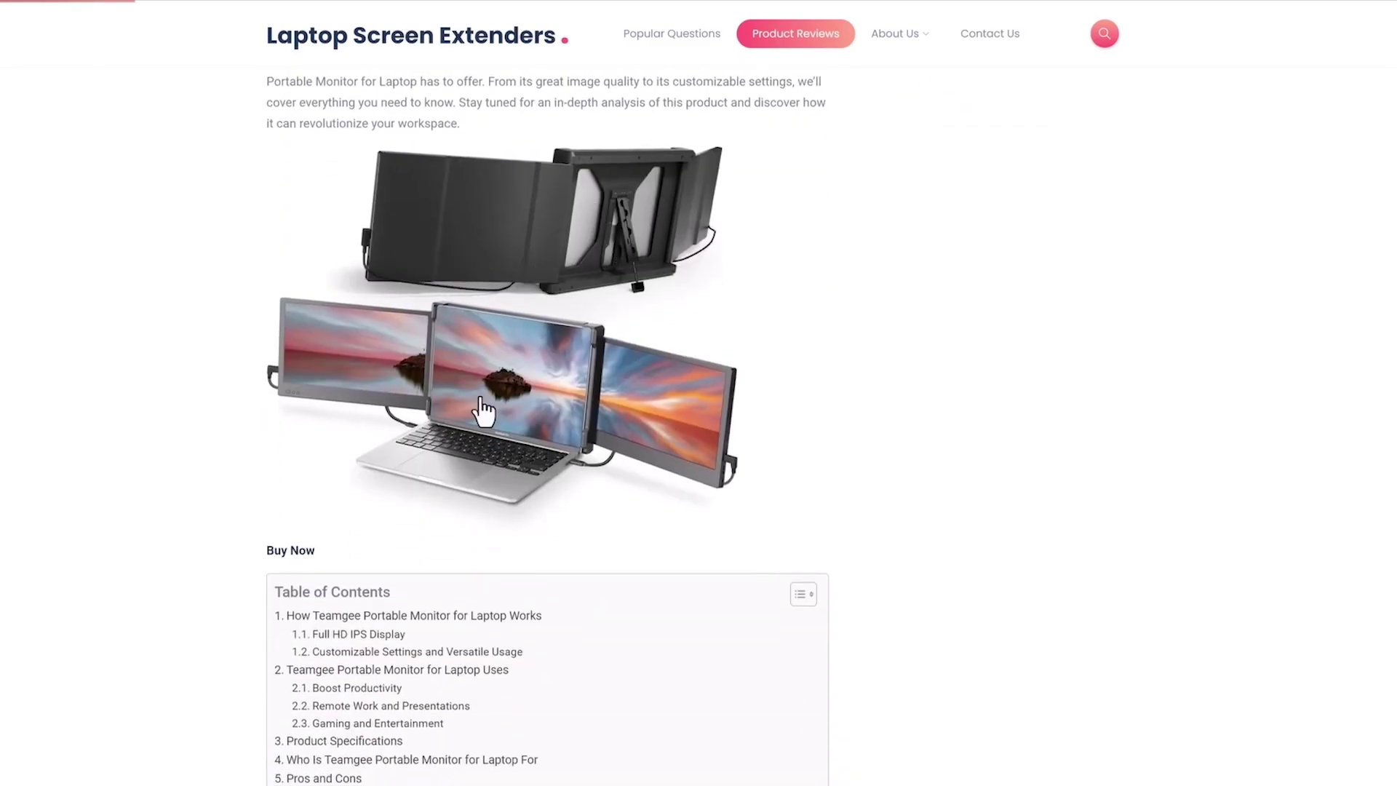